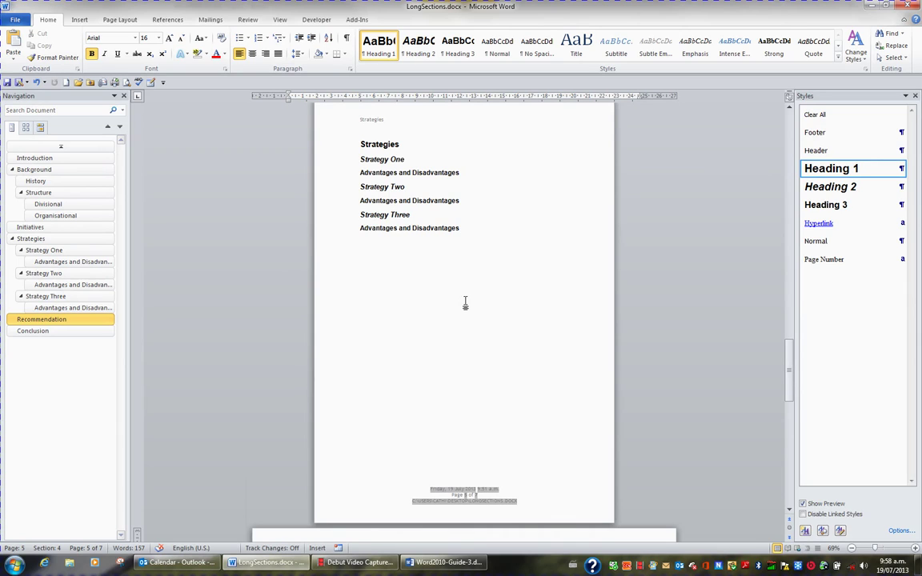
- Insert a Next Page section break at the document start to create a blank first page
key("ctrl+Home")
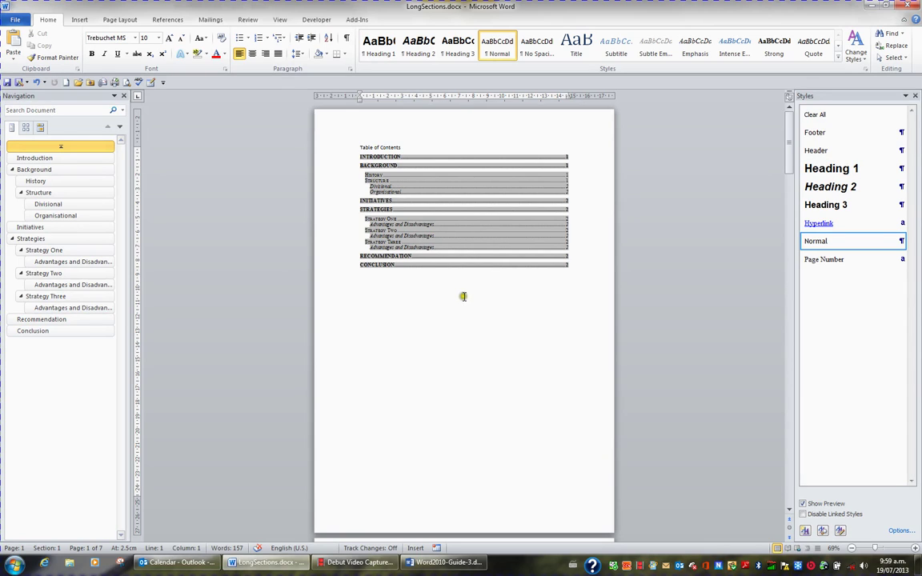
left_click(122, 20)
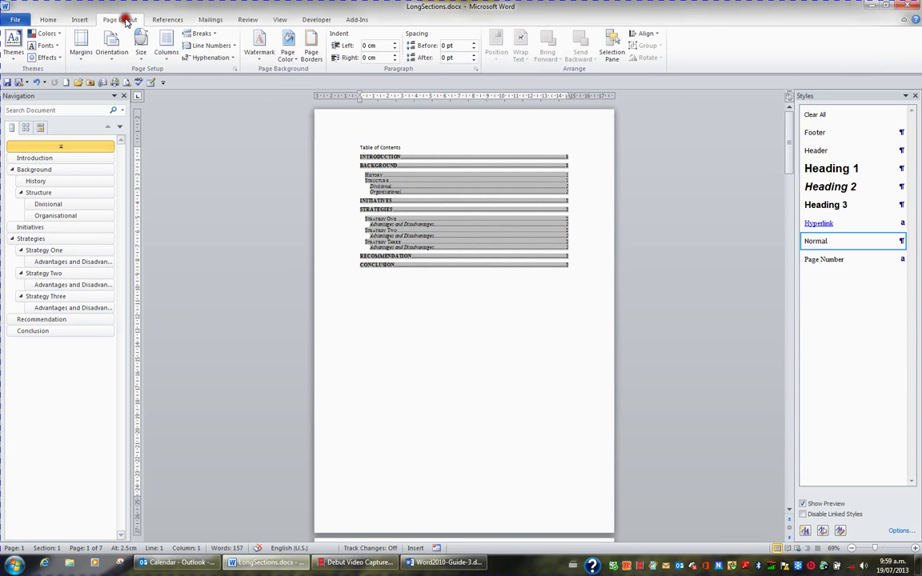
left_click(201, 34)
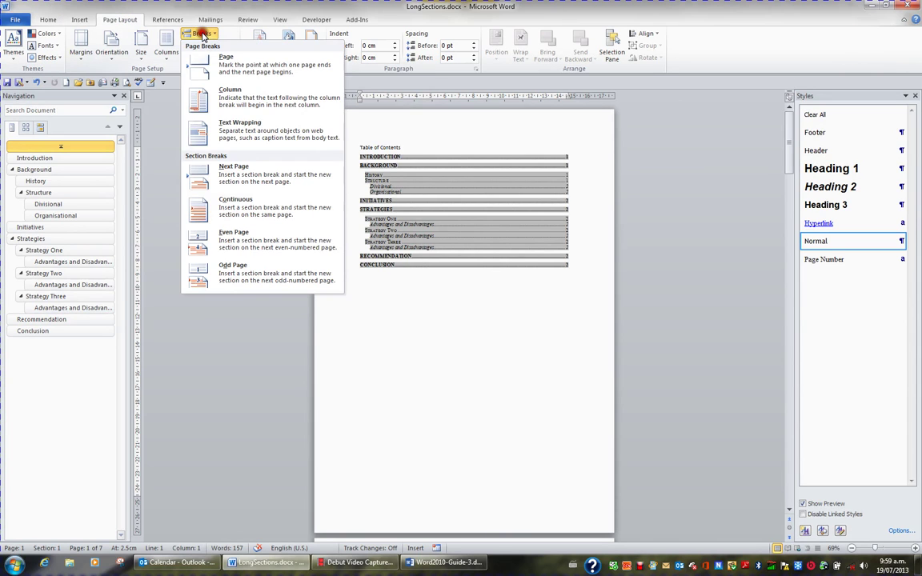
left_click(250, 174)
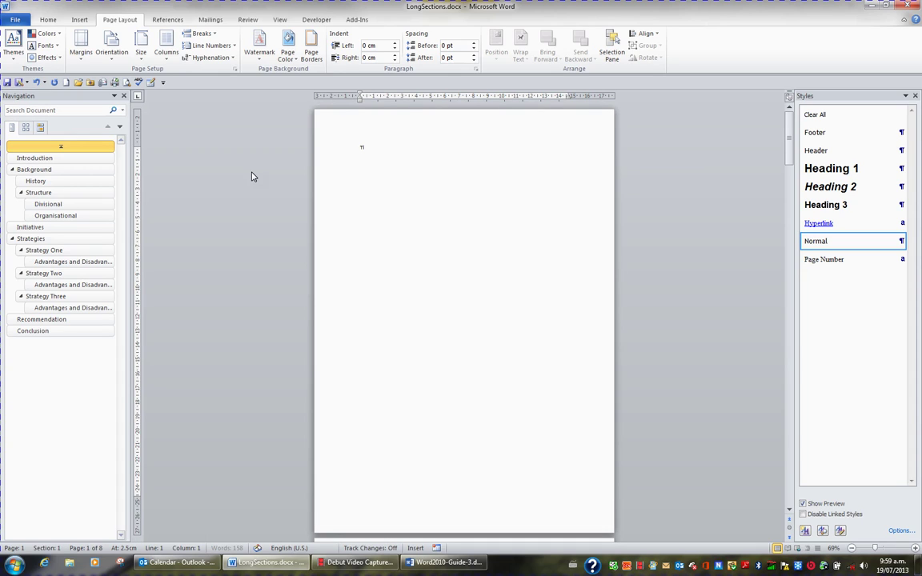
- Type the heading 'Title: Decorating Document' and select the title line
type("Title: Decorating Document")
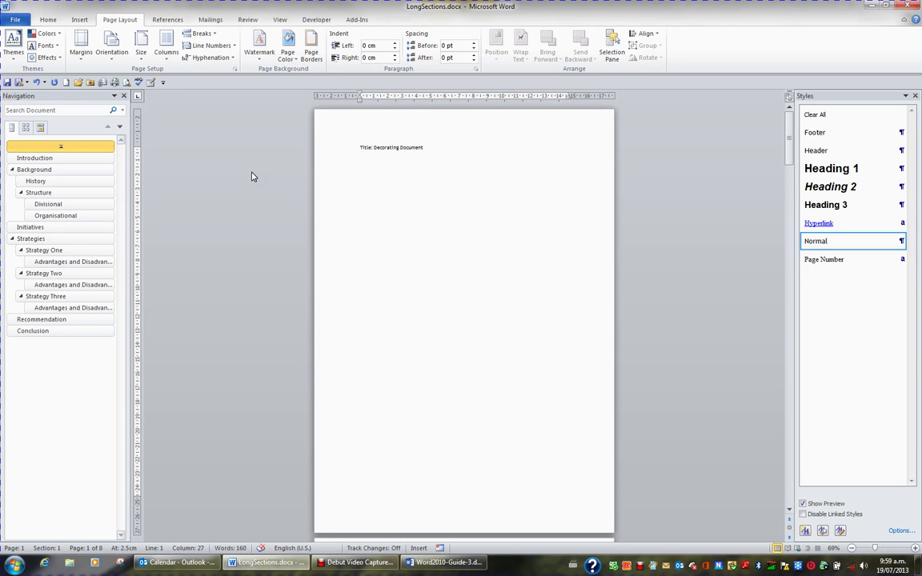
key("shift+Home")
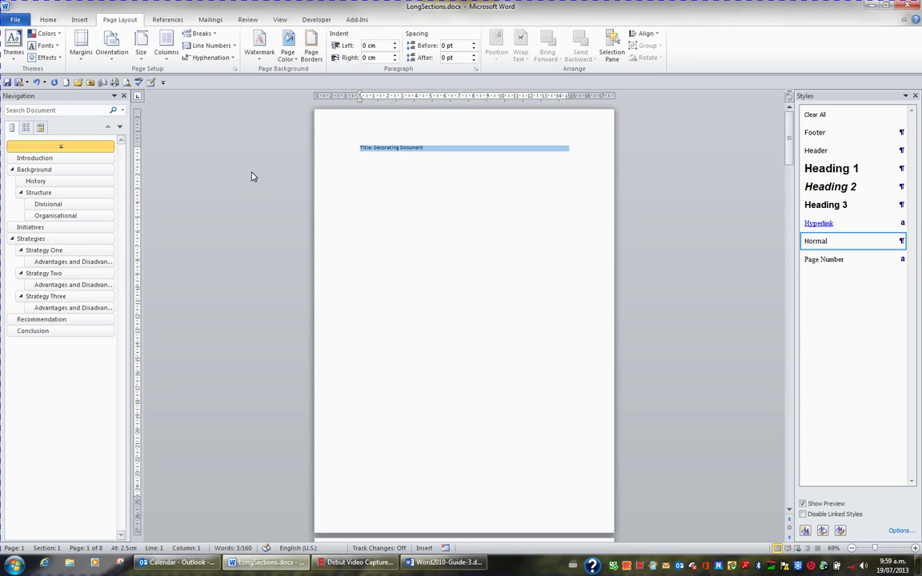
key("Left")
key("shift+End")
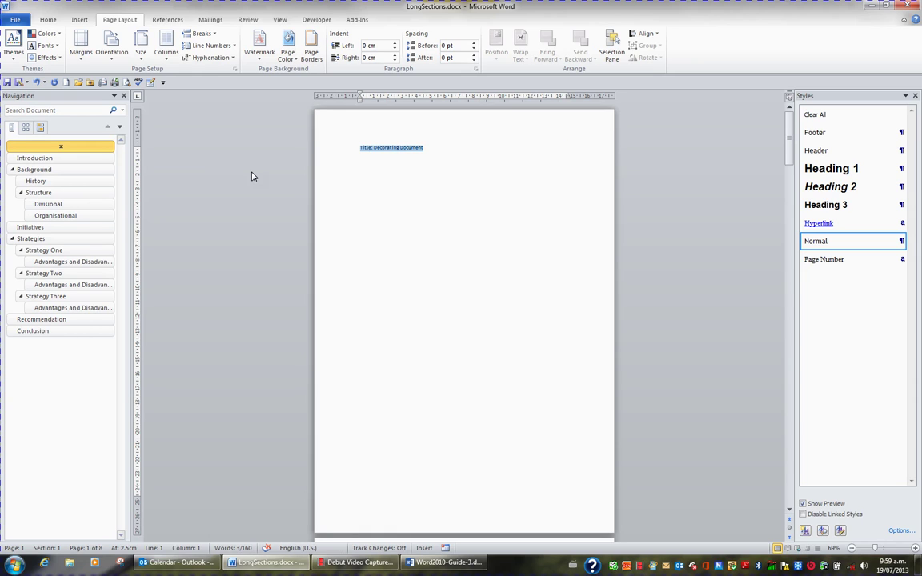
- Format the title as bold, centred Arial 20 pt
left_click(48, 20)
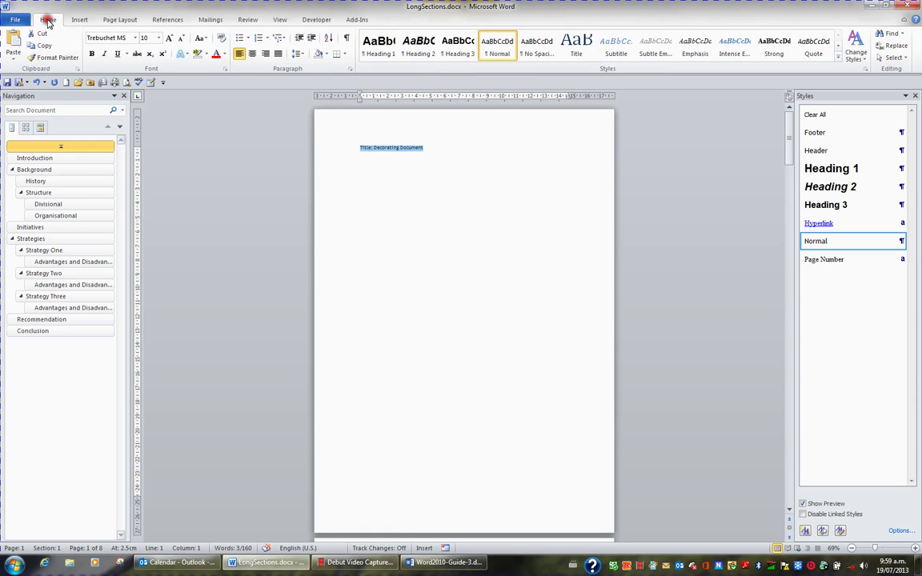
left_click(136, 39)
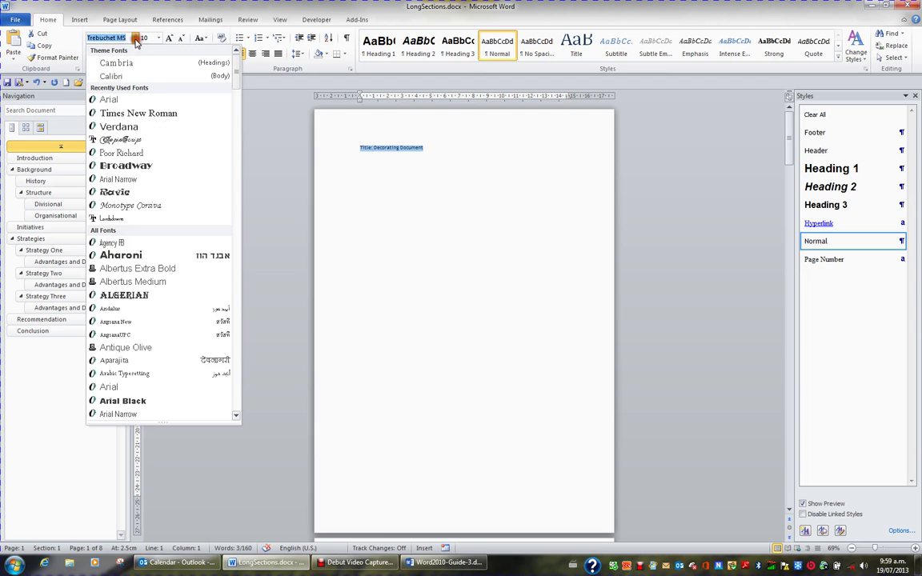
left_click(118, 96)
left_click(158, 38)
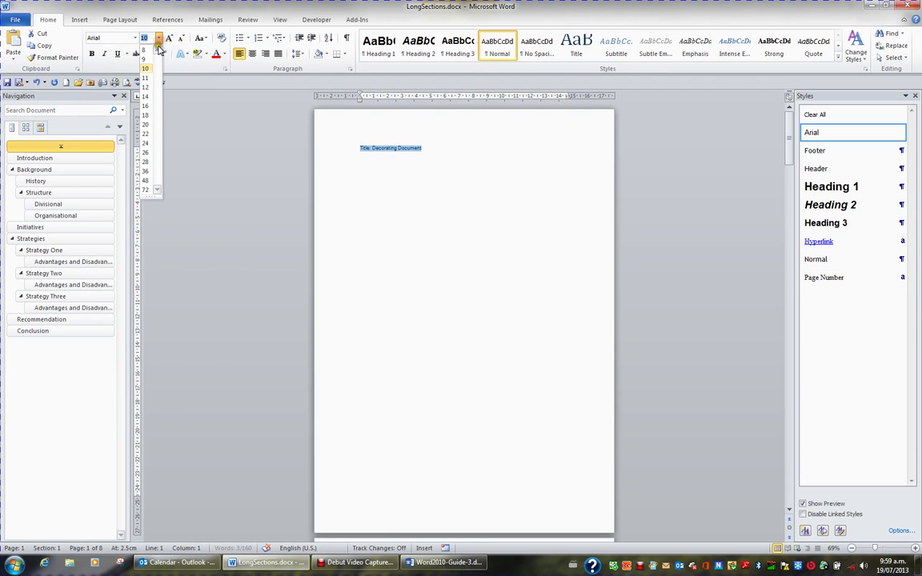
left_click(146, 127)
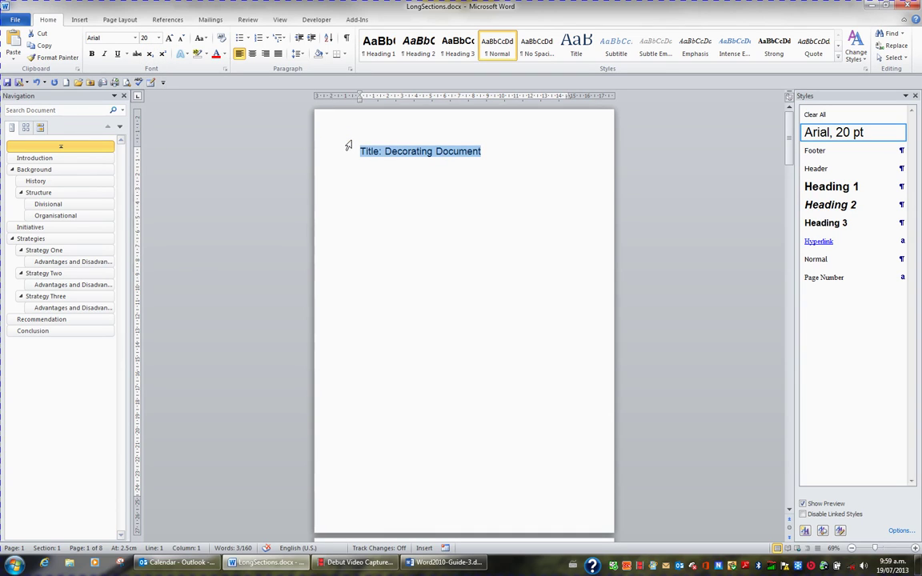
key("ctrl+b")
key("ctrl+e")
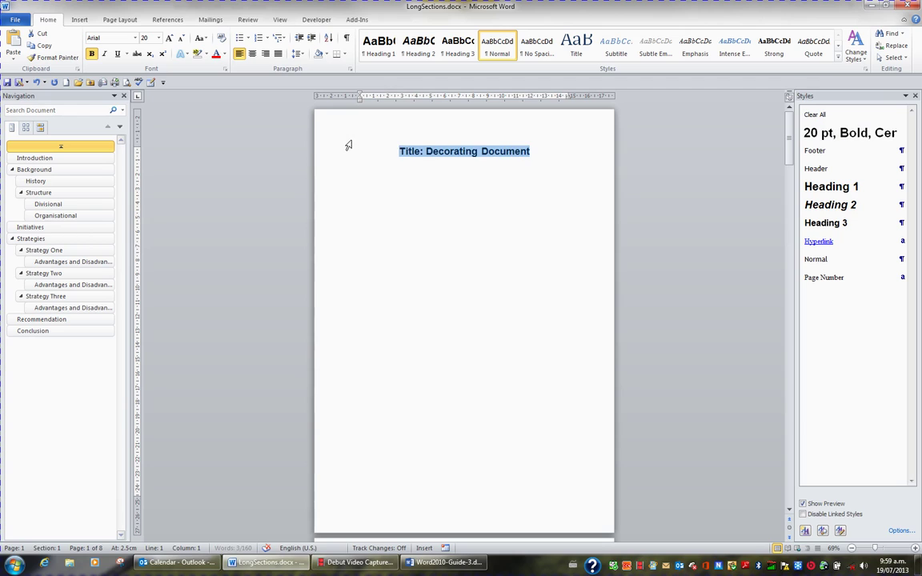
left_click(417, 153)
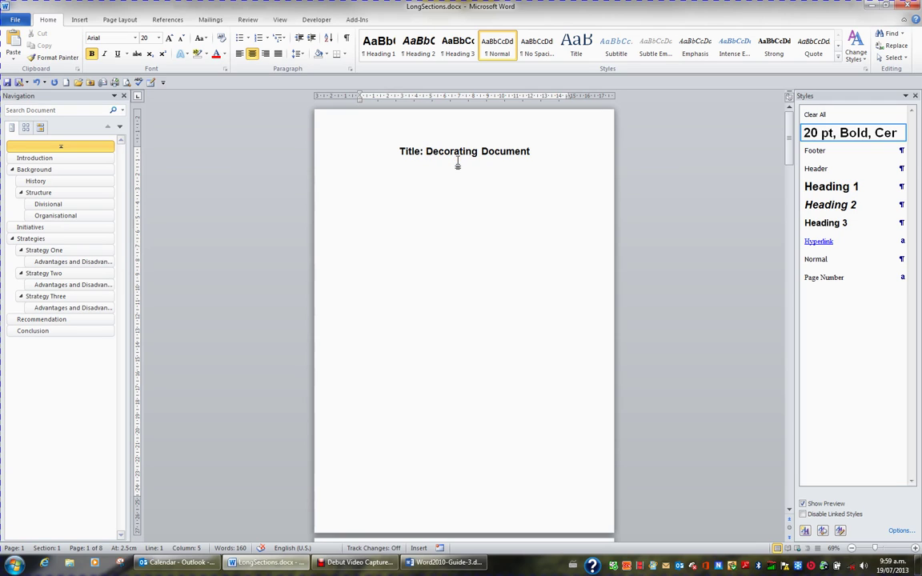
- Set the first section's vertical alignment to Center in Page Setup
double_click(339, 98)
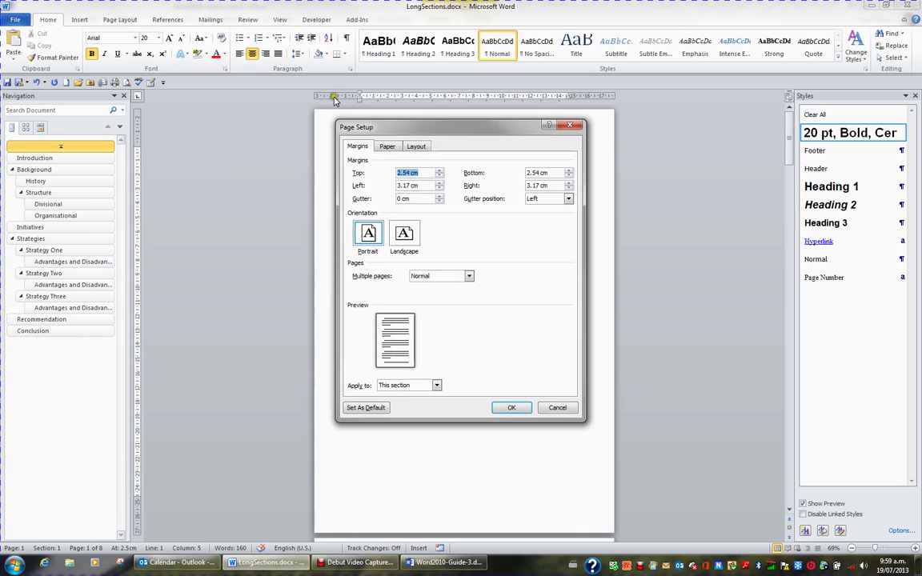
left_click(422, 148)
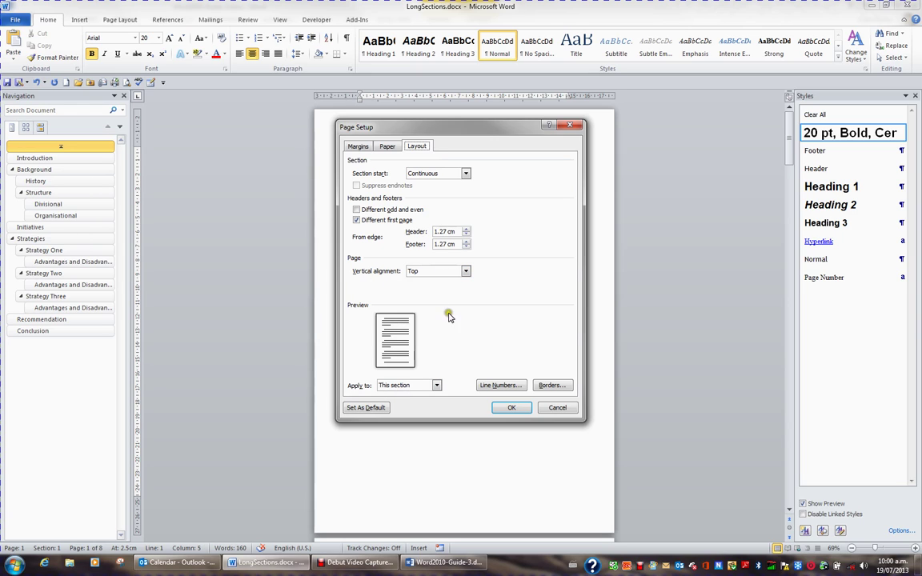
left_click_drag(490, 131, 661, 122)
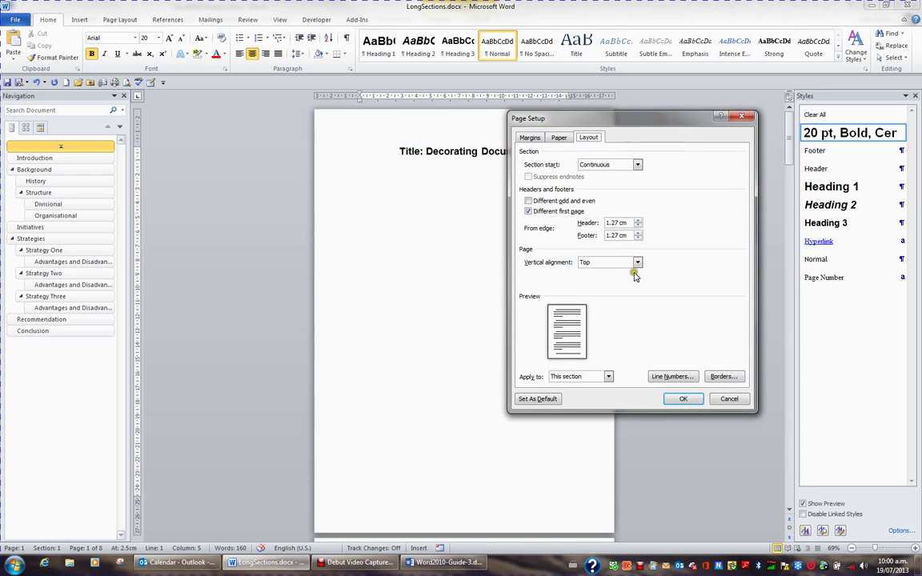
left_click(638, 263)
left_click(620, 281)
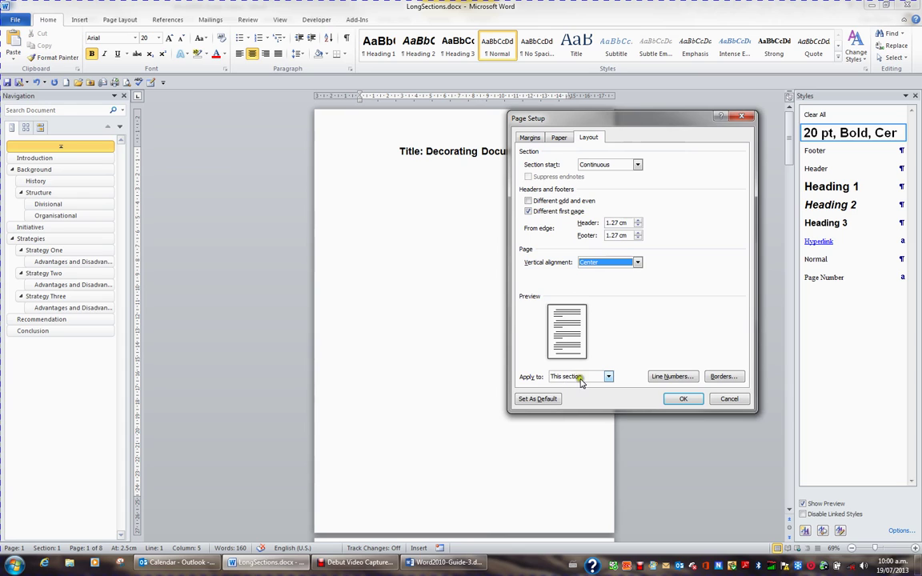
left_click(685, 399)
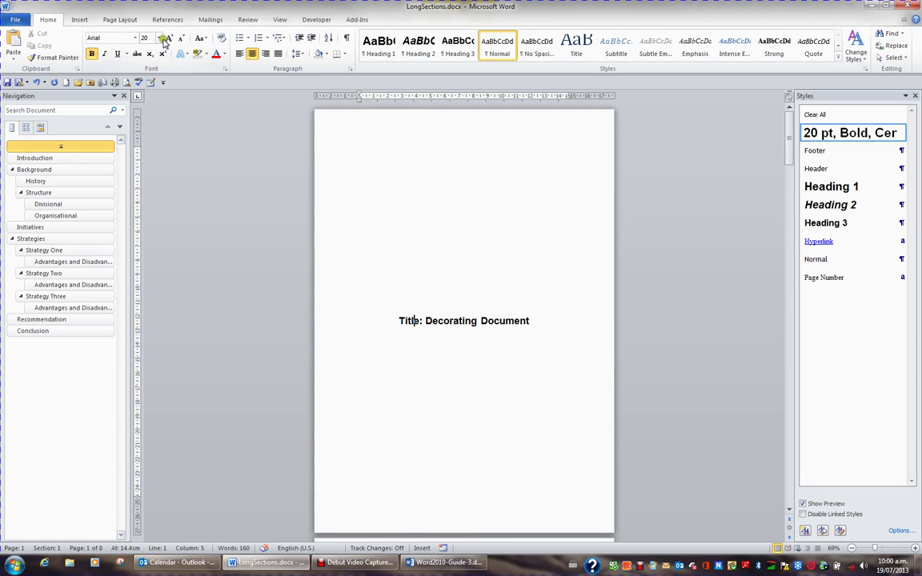
- Choose the Shadow page border setting after trying Box and 3-D
left_click(124, 21)
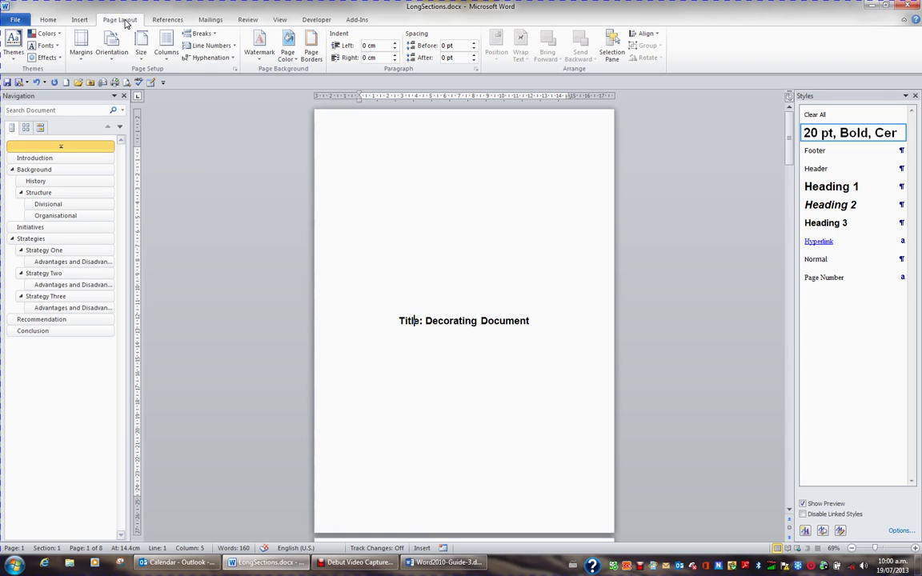
left_click(312, 53)
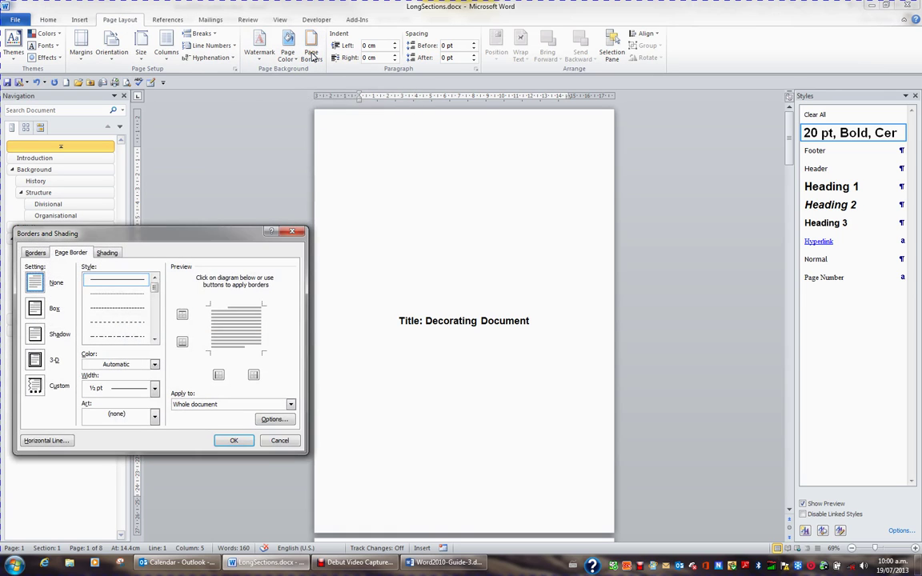
left_click_drag(204, 233, 236, 126)
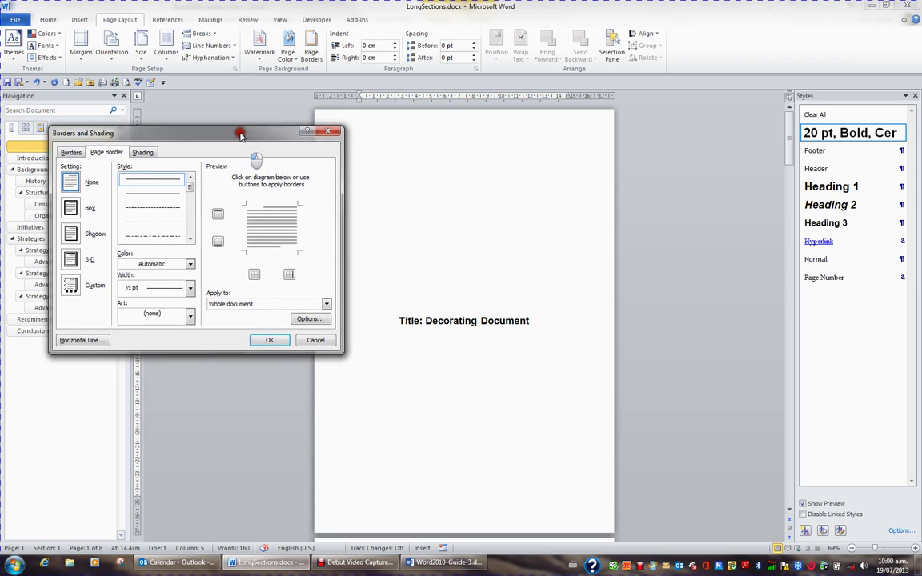
left_click(70, 202)
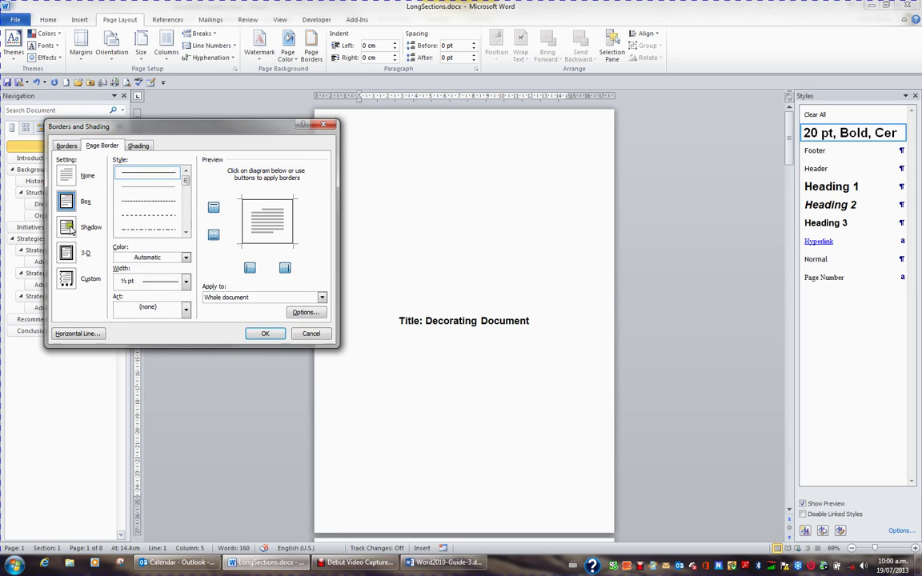
left_click(69, 229)
left_click(68, 254)
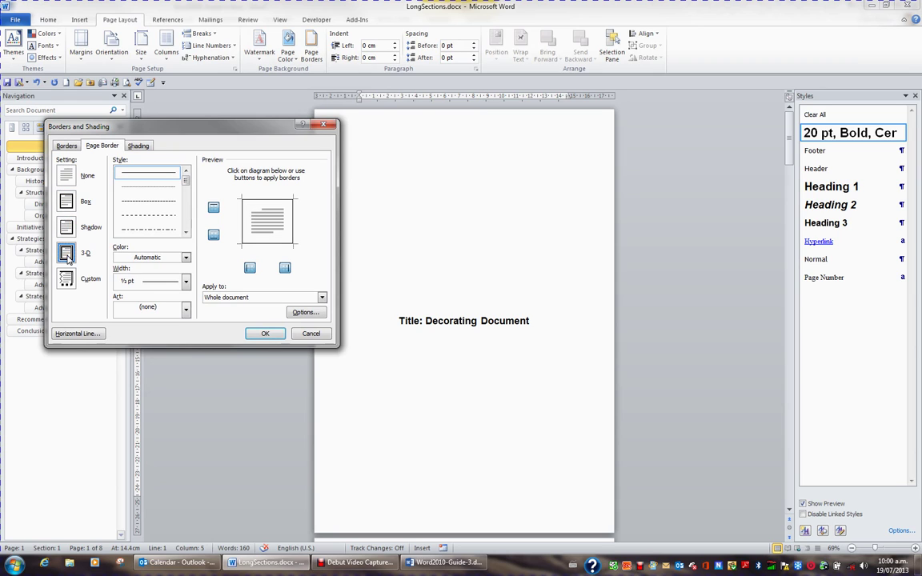
left_click(69, 228)
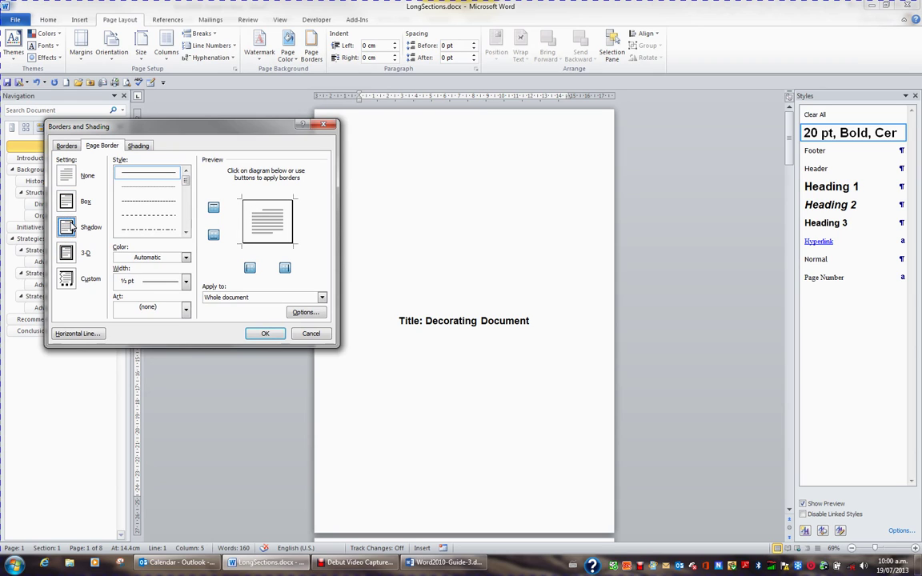
- Make the border a thick blue 1½ pt line applied to this section only
left_click(185, 233)
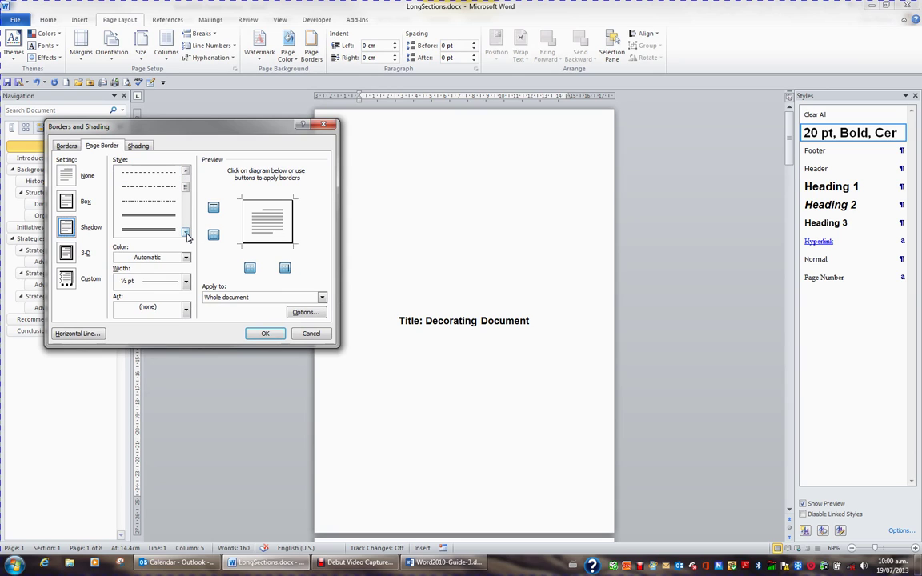
left_click(185, 233)
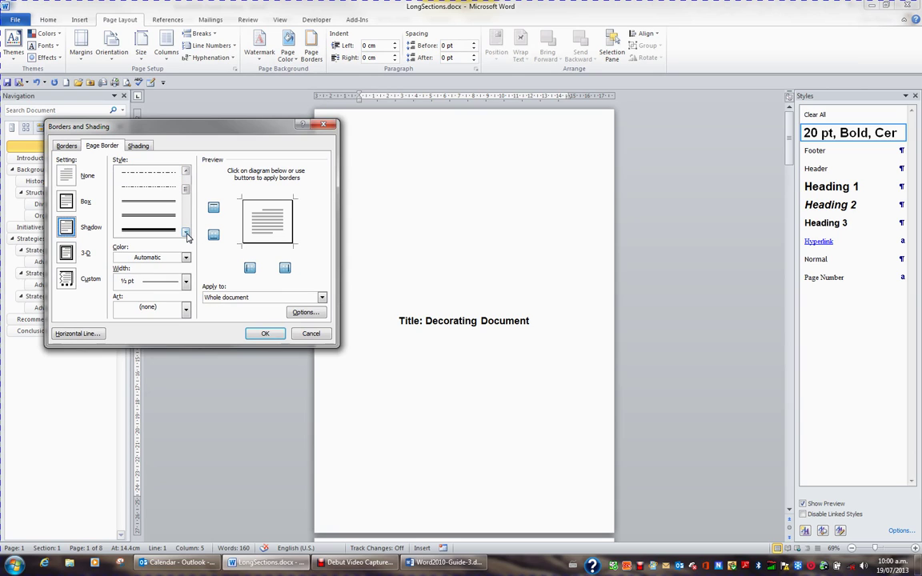
left_click(171, 230)
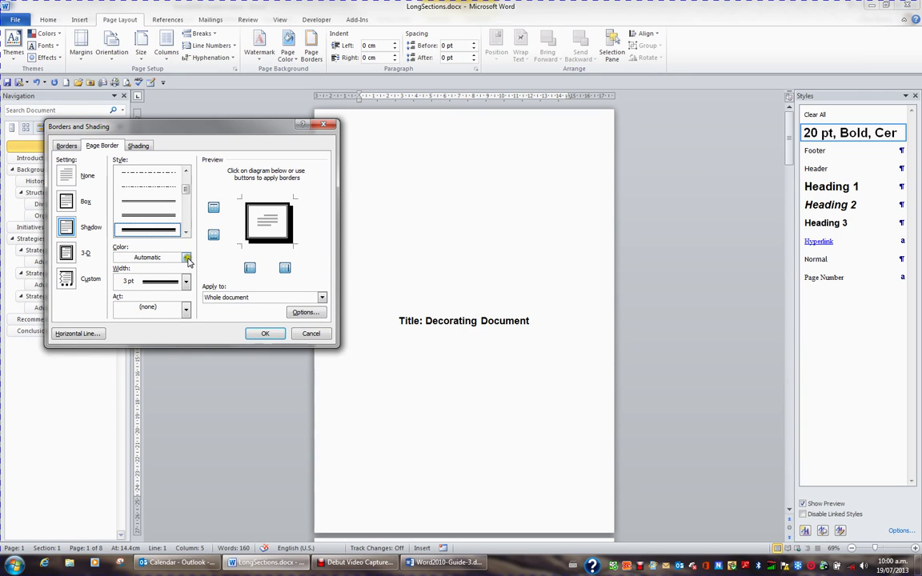
left_click(185, 258)
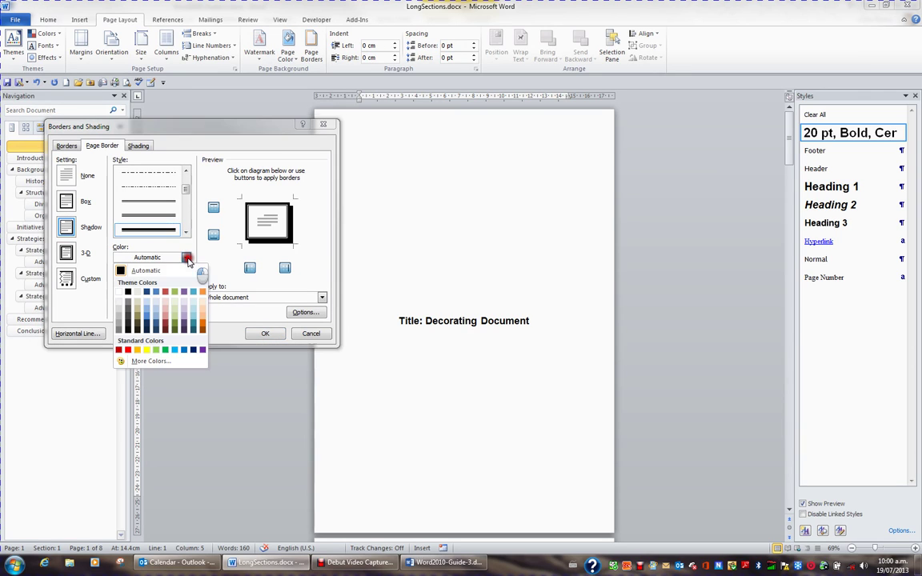
left_click(148, 318)
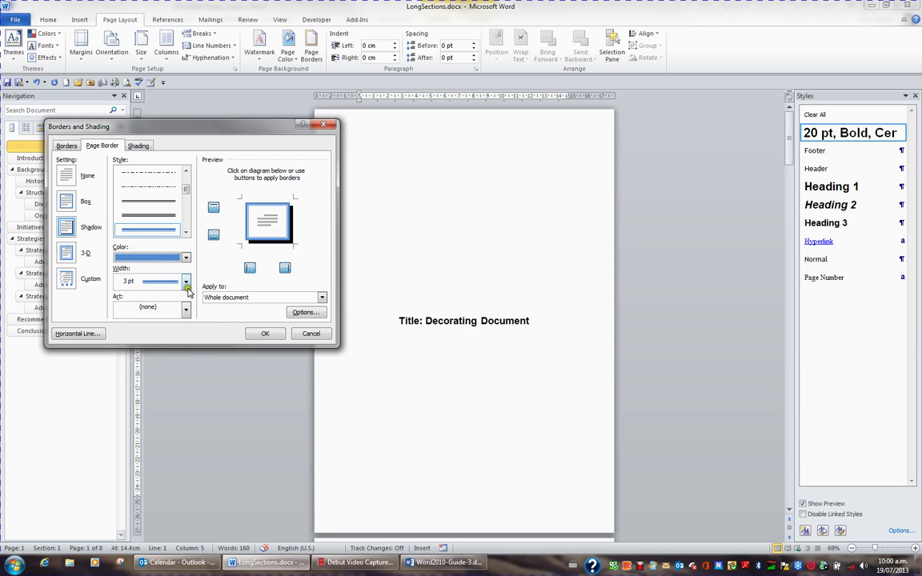
left_click(186, 284)
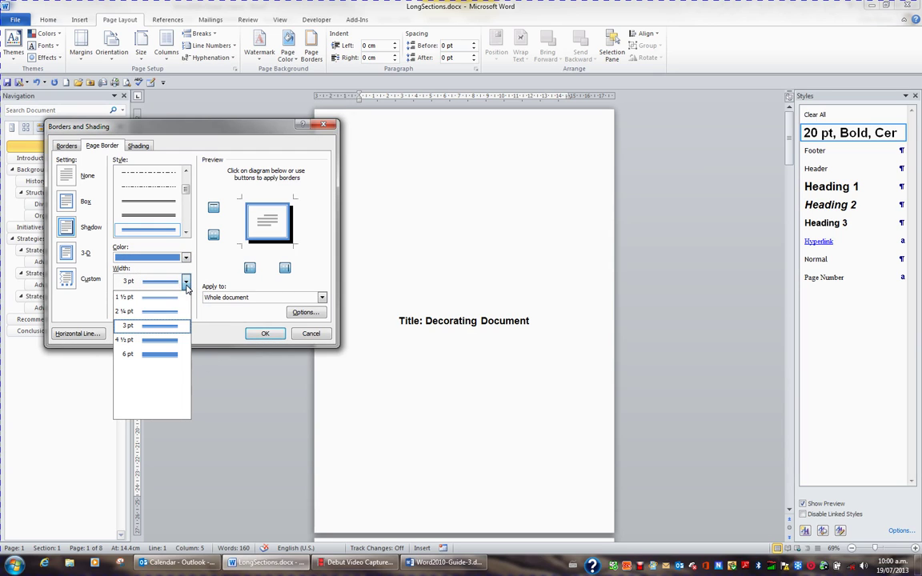
left_click(179, 299)
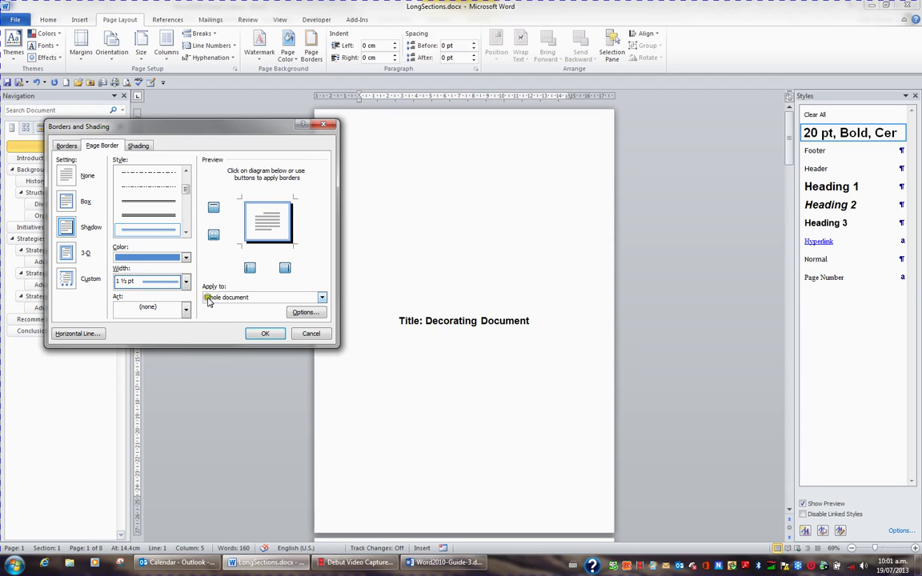
left_click(322, 298)
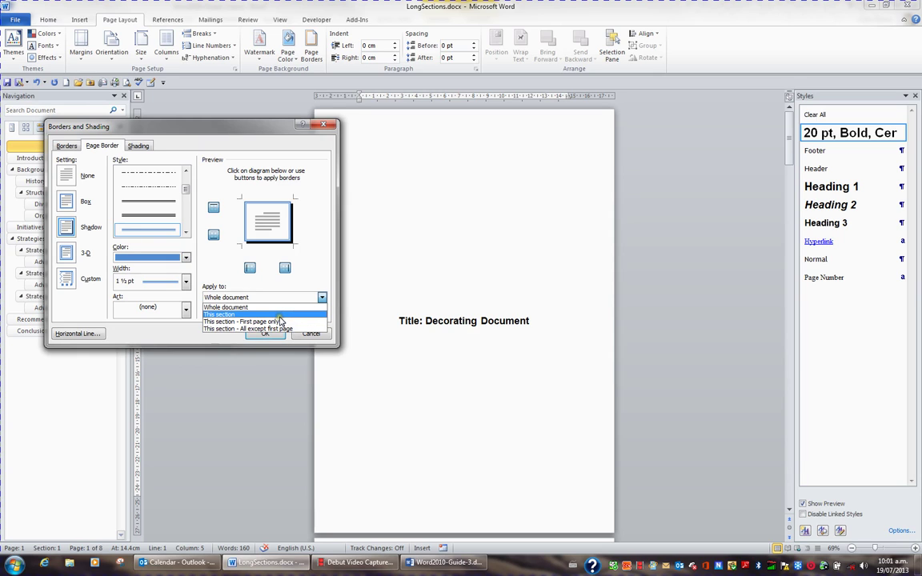
left_click(279, 314)
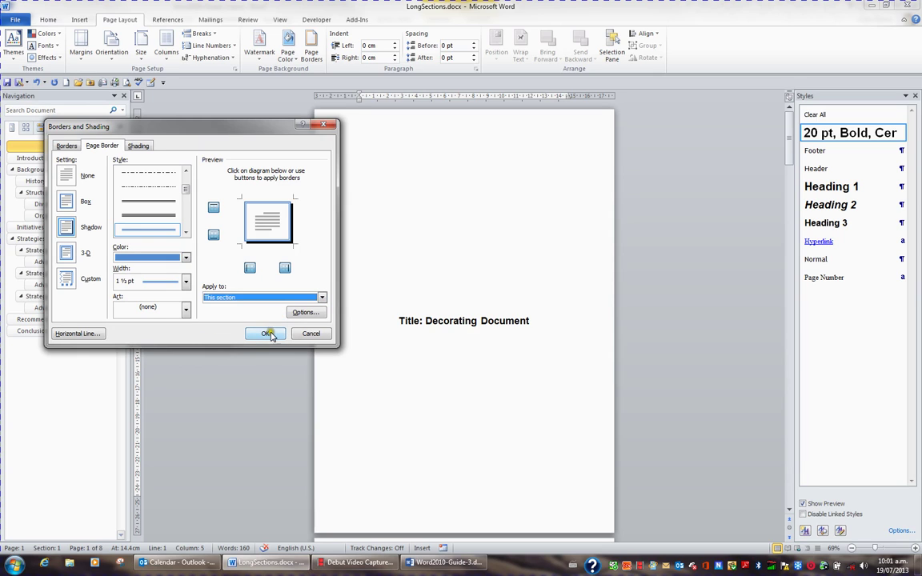
- Apply the border and scroll to confirm it appears only on the title page
left_click(266, 334)
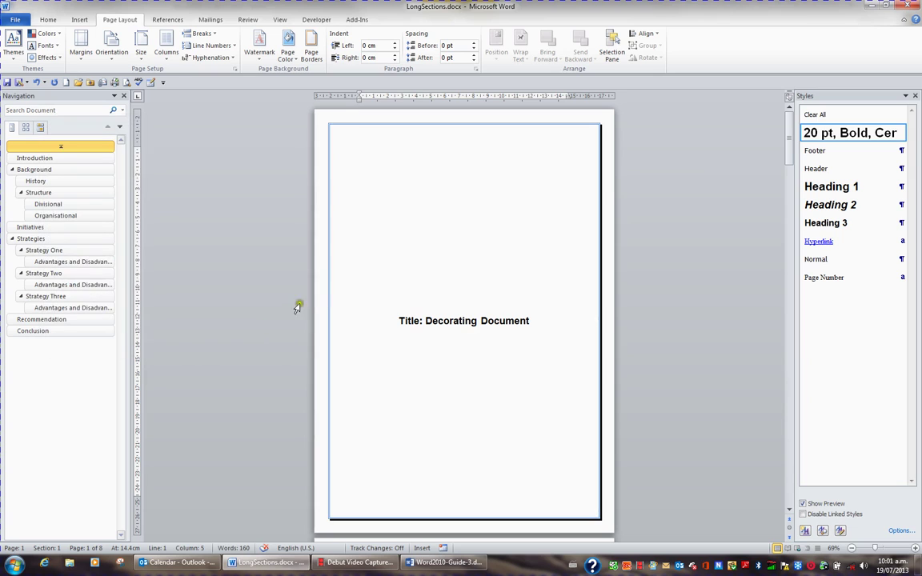
scroll(538, 351, "down", 2)
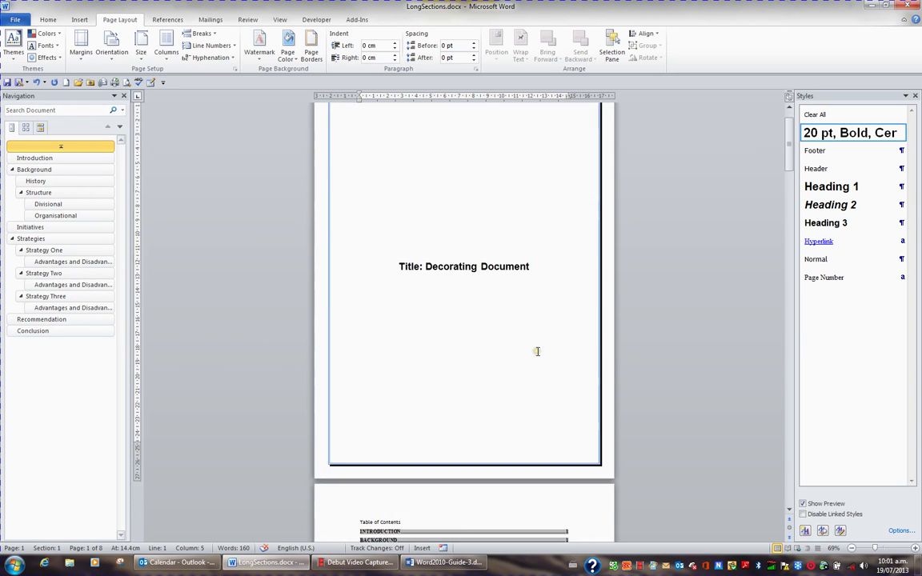
scroll(538, 351, "down", 2)
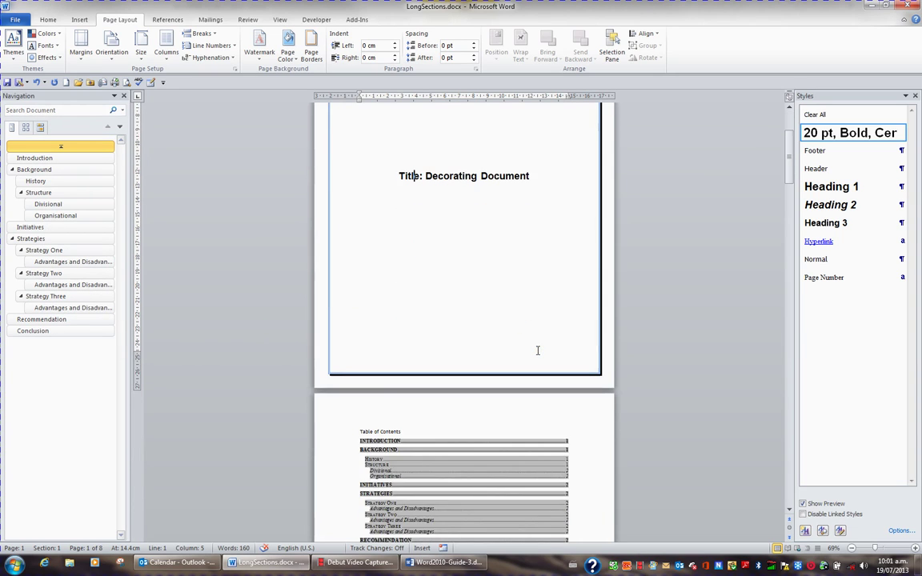
scroll(538, 351, "up", 2)
scroll(537, 351, "up", 2)
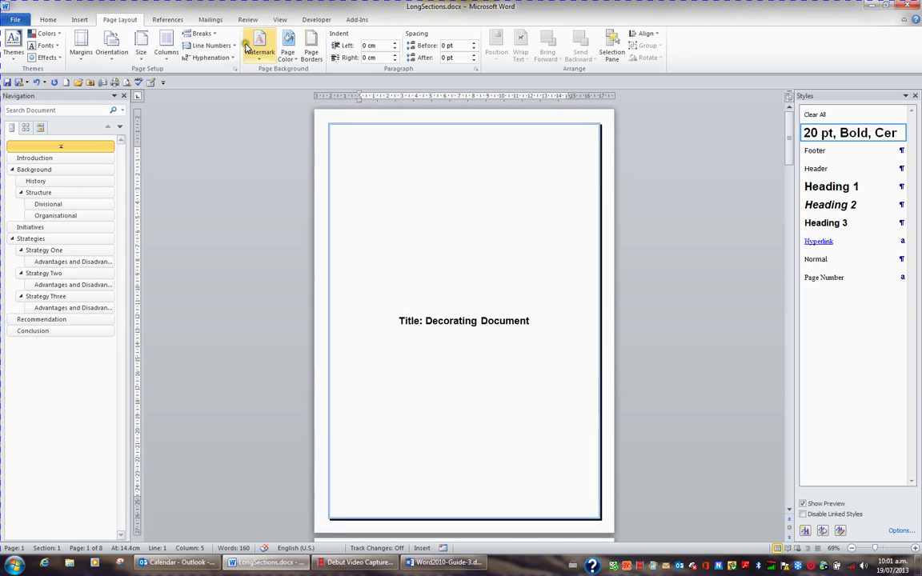
- Browse the Art page borders and try a repeated-figures art border
left_click(311, 54)
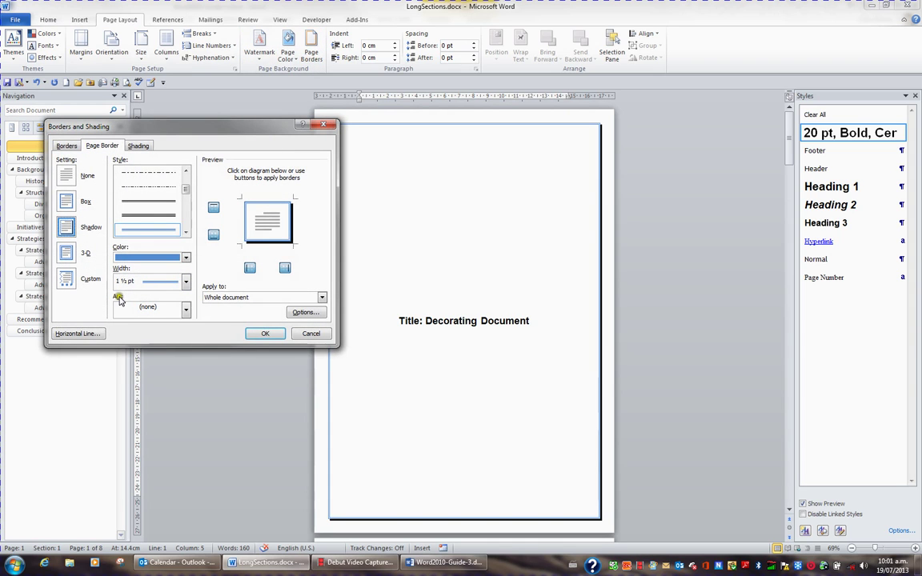
left_click(186, 311)
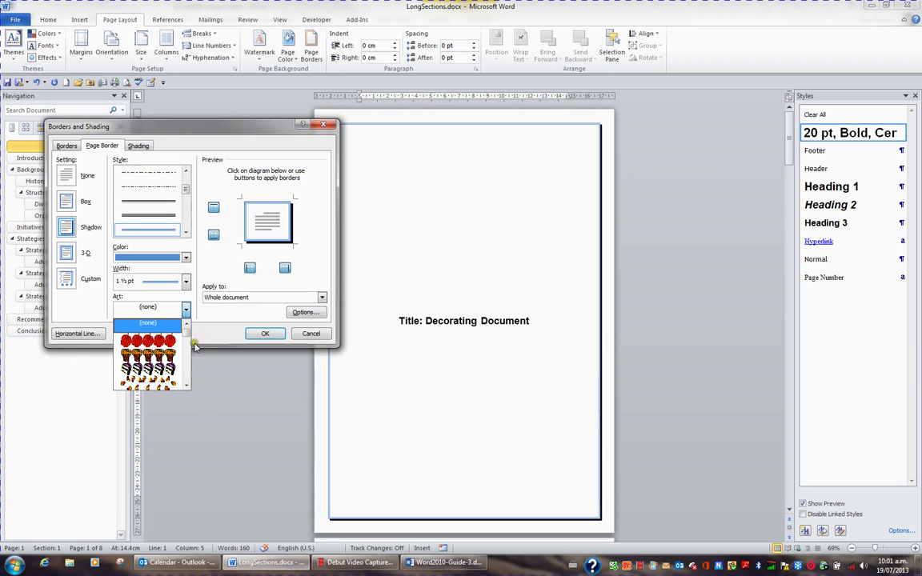
left_click(187, 389)
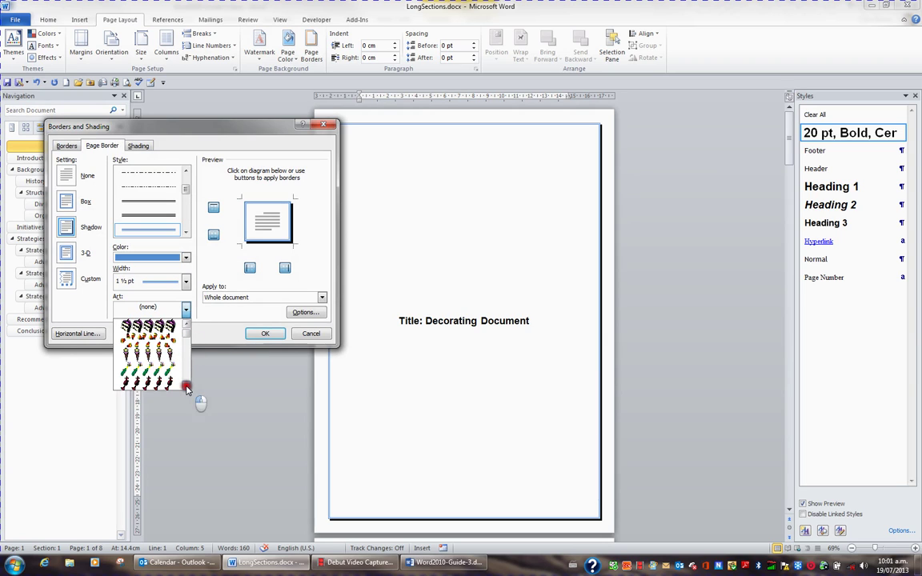
left_click(186, 389)
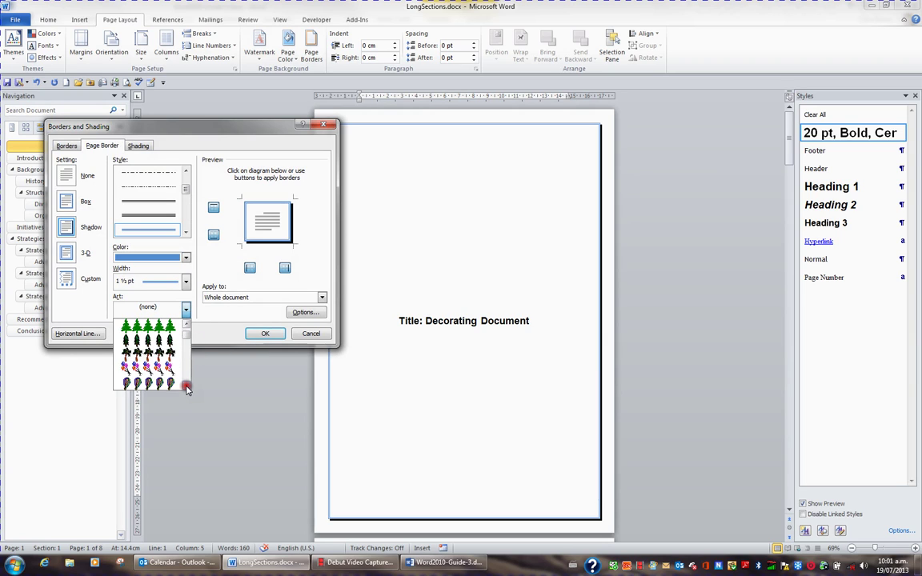
left_click(187, 389)
left_click(186, 389)
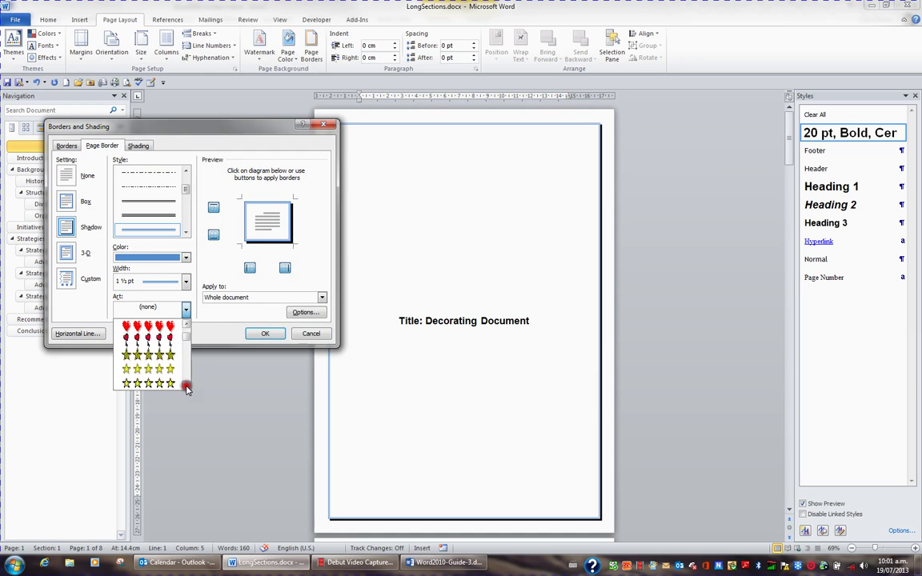
left_click(186, 389)
left_click(187, 389)
left_click(186, 389)
left_click(186, 389)
left_click(186, 389)
left_click(186, 389)
left_click(187, 389)
left_click(187, 389)
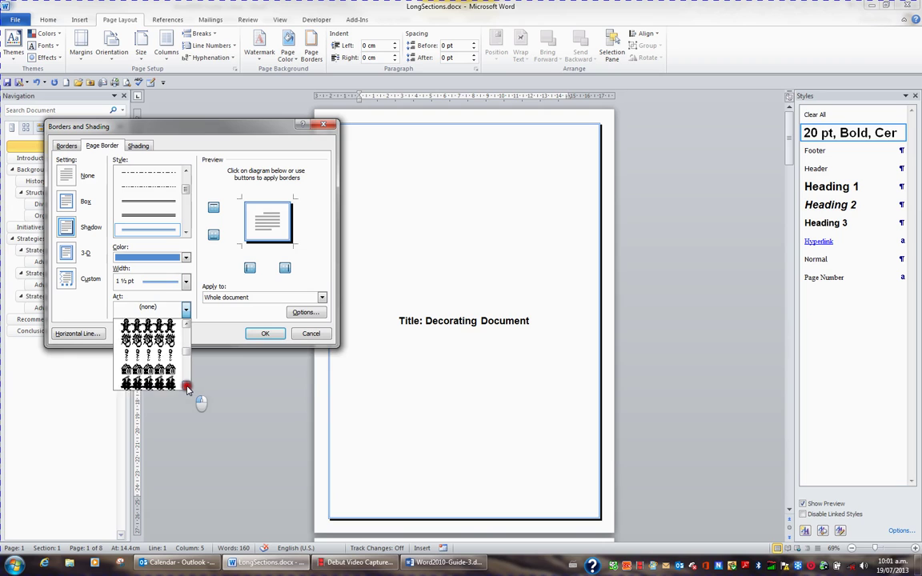
left_click(187, 389)
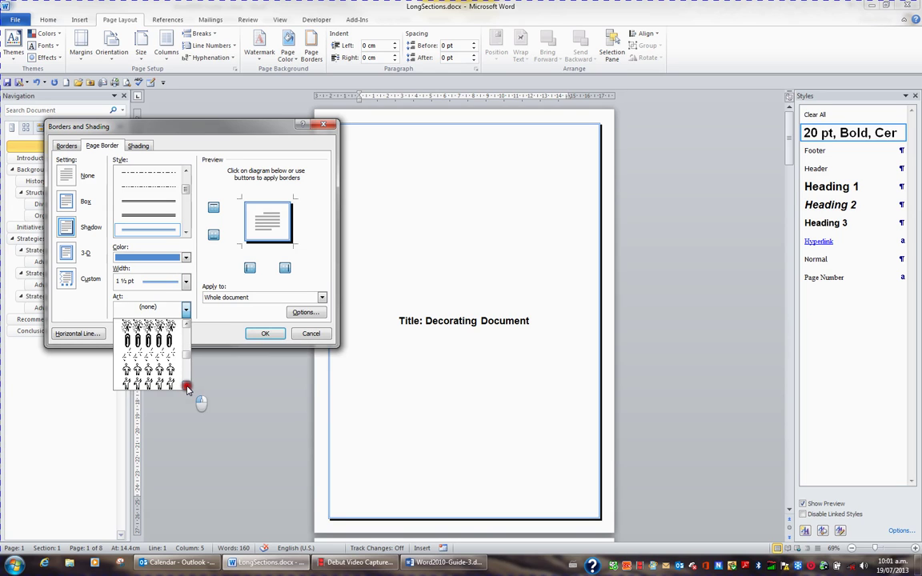
left_click(187, 389)
left_click(186, 389)
left_click(186, 389)
left_click(187, 389)
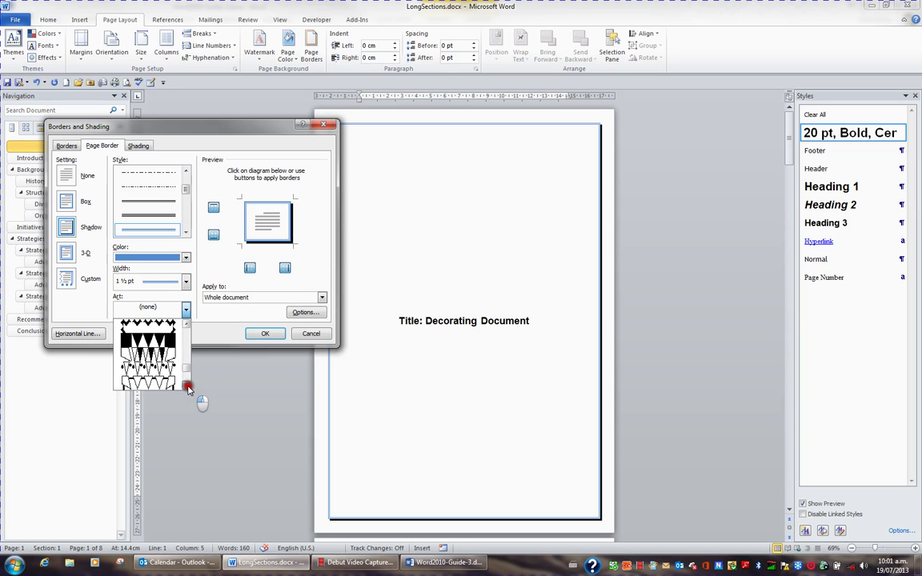
left_click(187, 325)
left_click(186, 325)
left_click(187, 325)
left_click(170, 333)
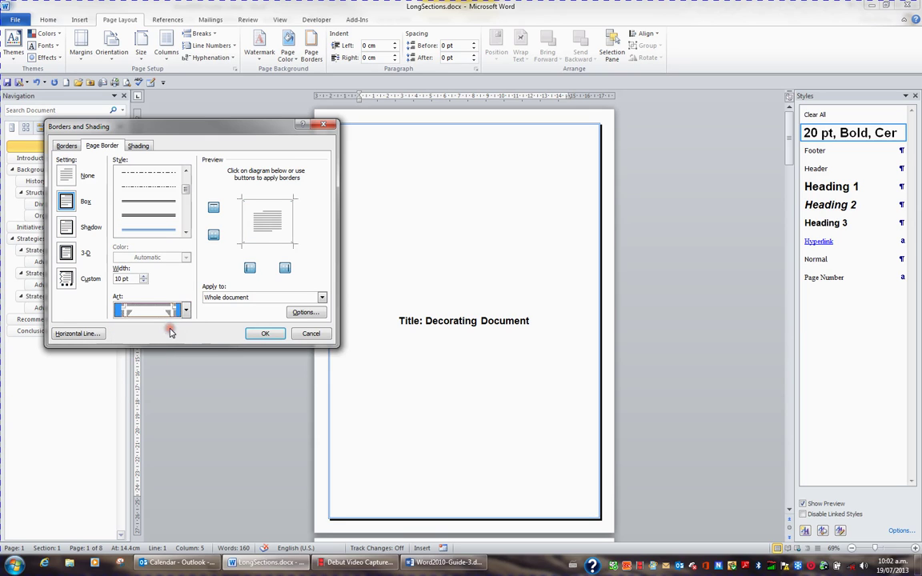
- Replace it with a thin double-line box border applied to this section only
left_click(162, 217)
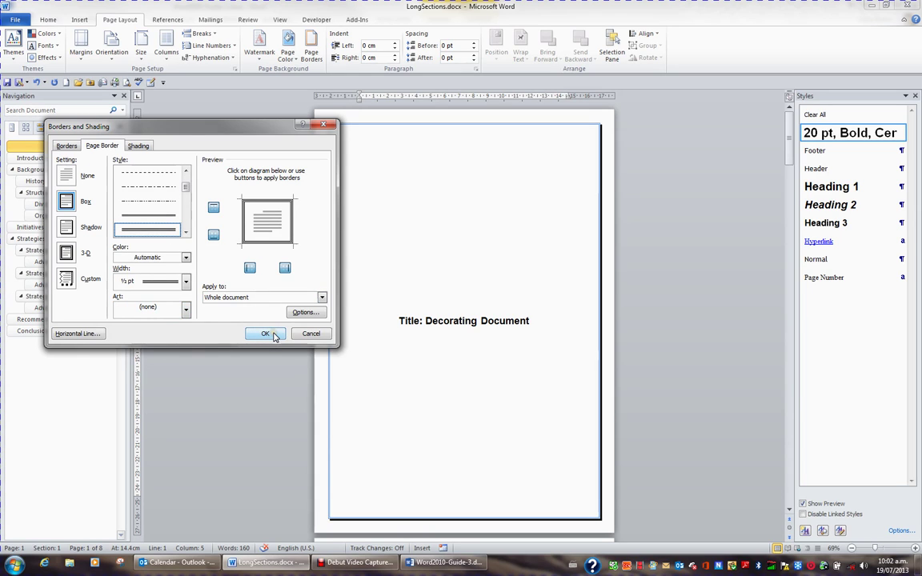
left_click(322, 297)
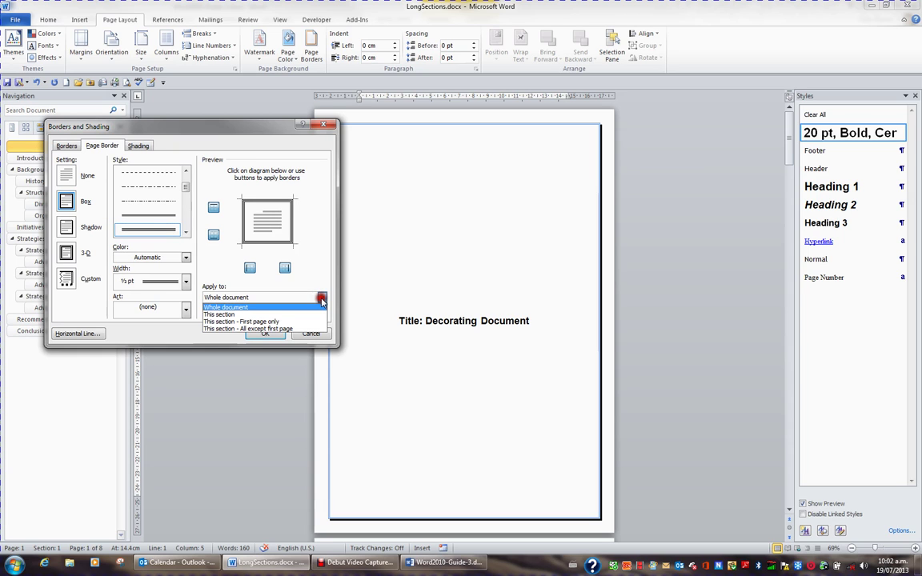
left_click(264, 313)
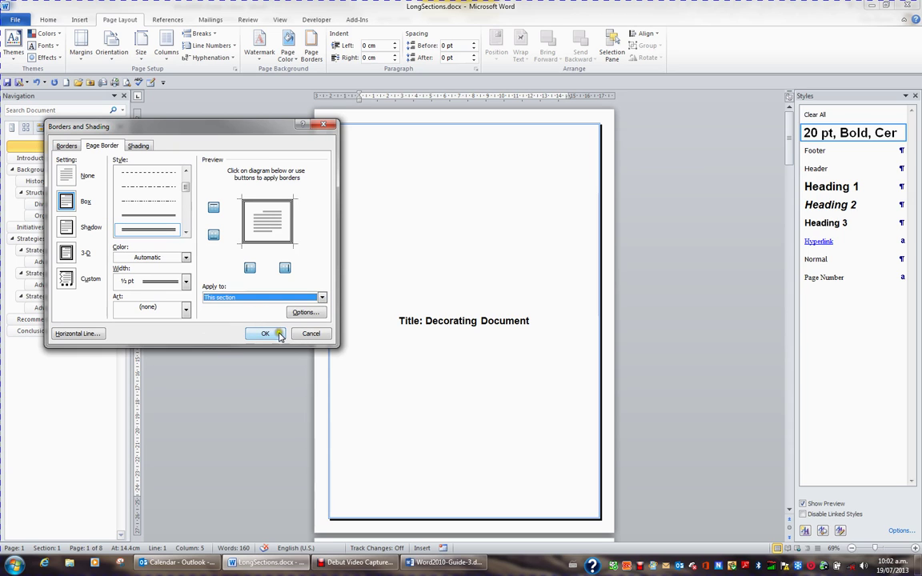
left_click(274, 337)
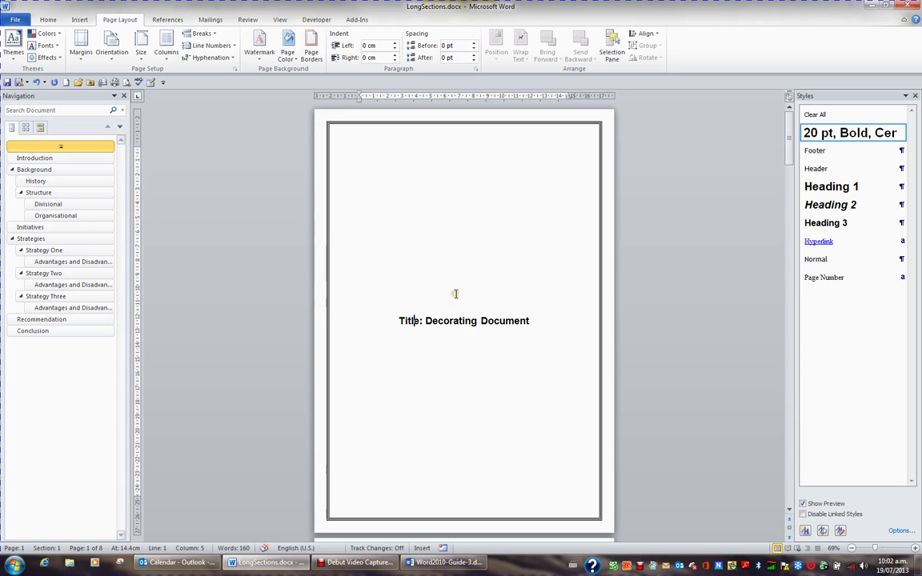
scroll(456, 293, "down", 1)
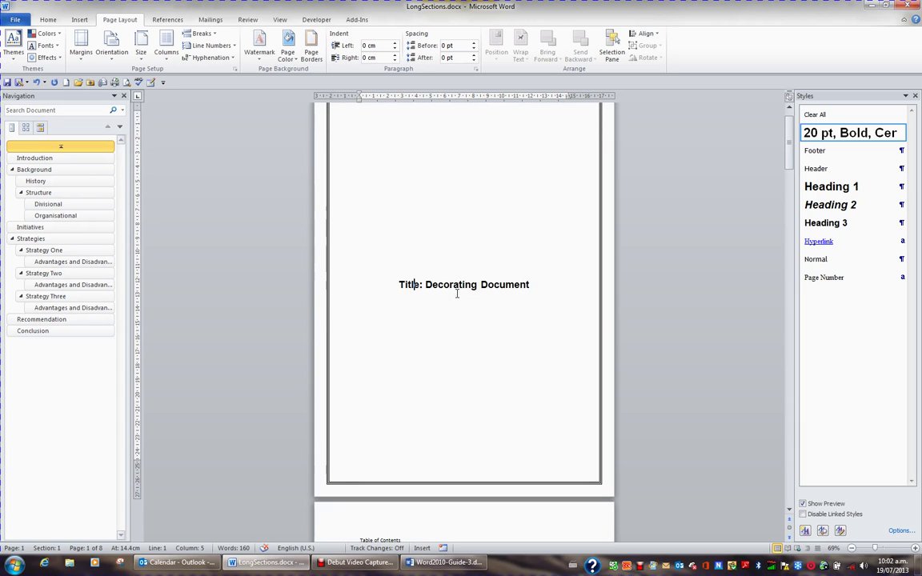